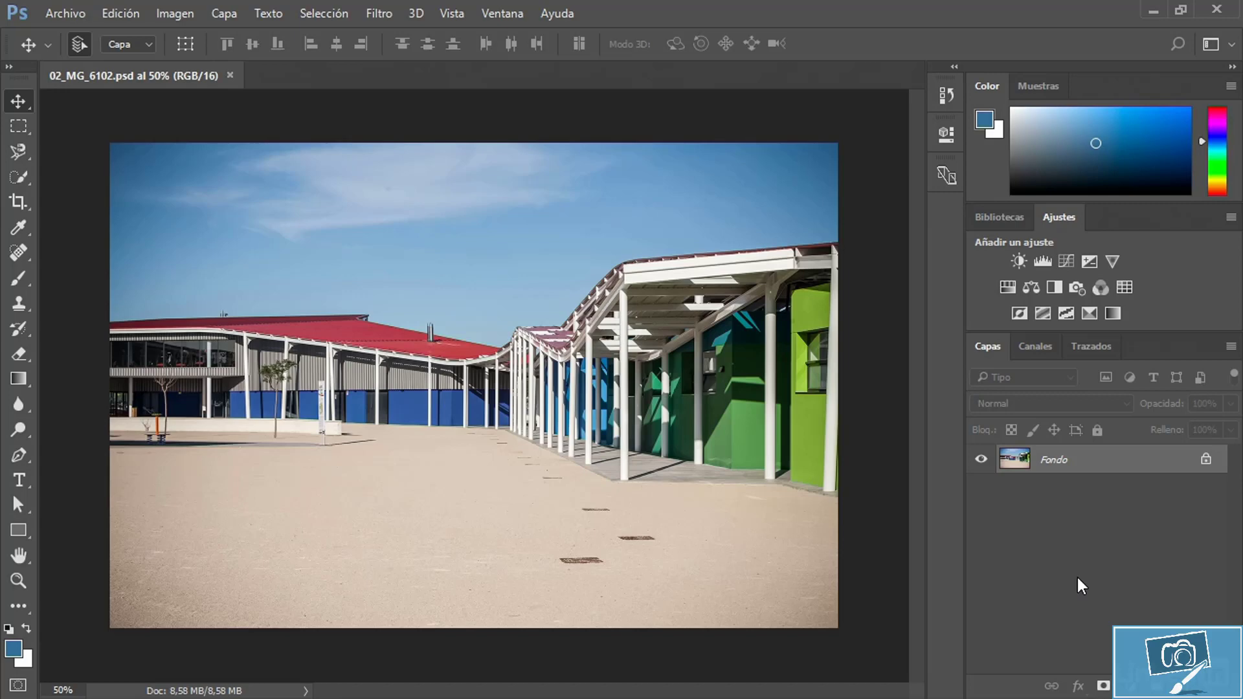
Examine the tool variants grouped under the Brush, Clone Stamp, History Brush and Eraser tools
{"action": "left_click", "coordinate": [18, 280]}
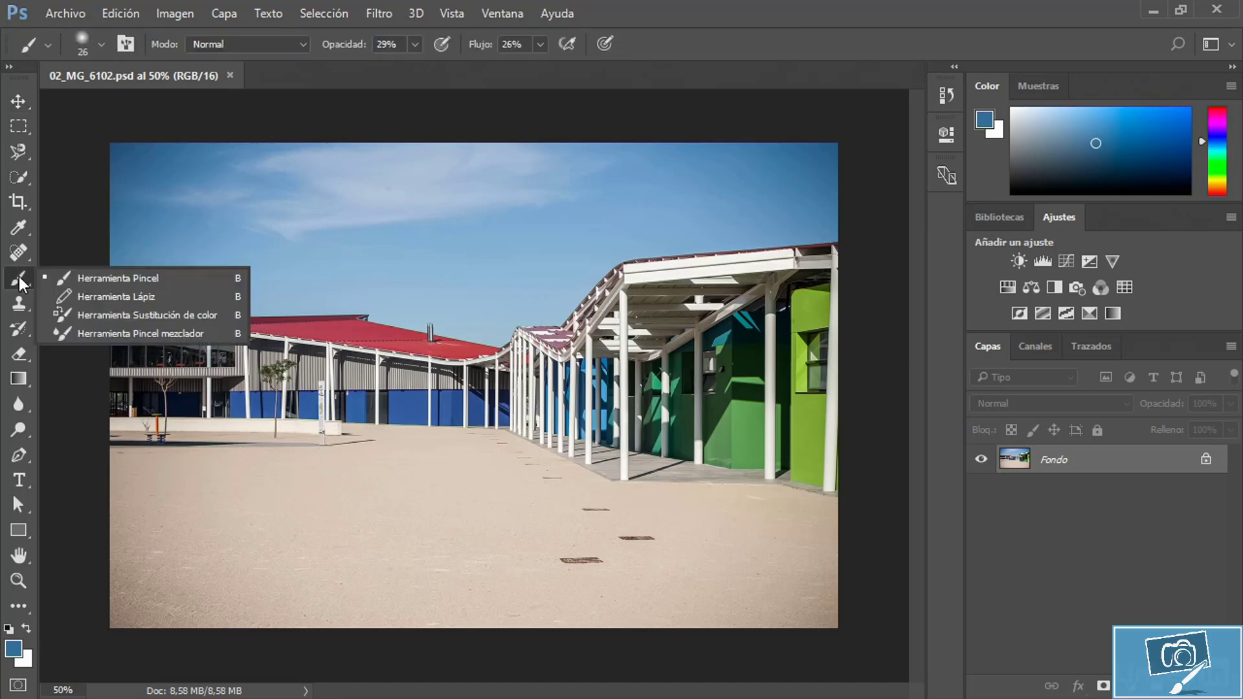
{"action": "left_click", "coordinate": [97, 285]}
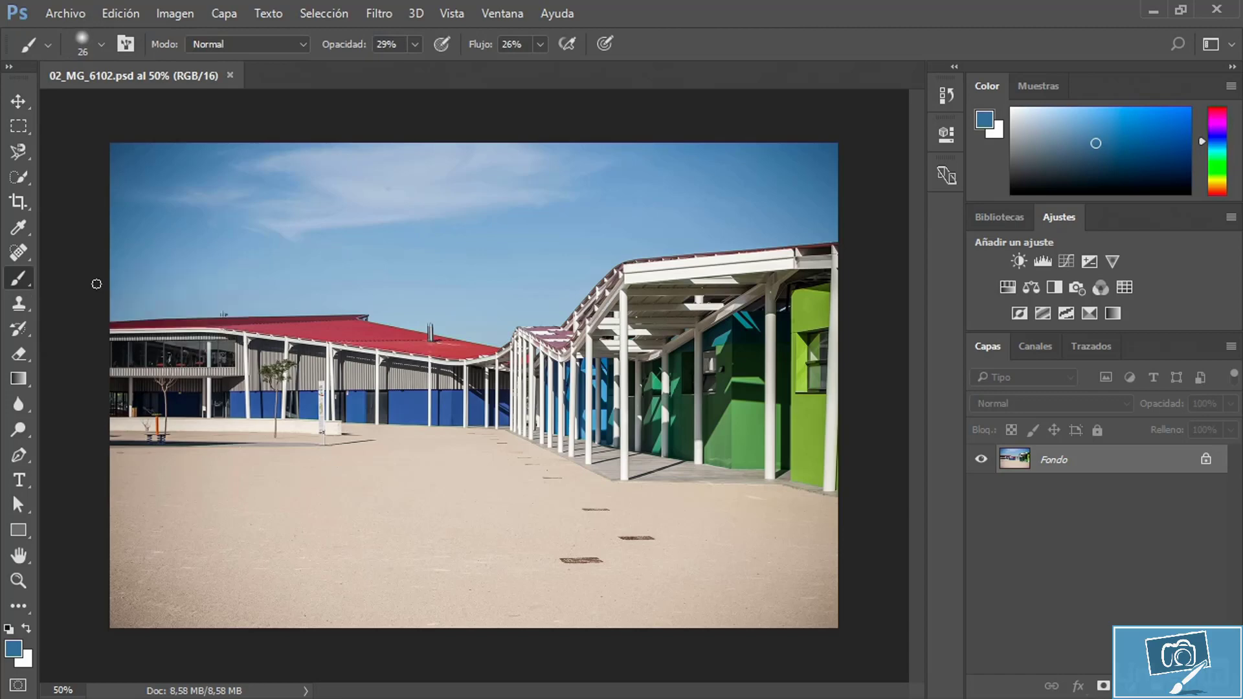
{"action": "right_click", "coordinate": [19, 280]}
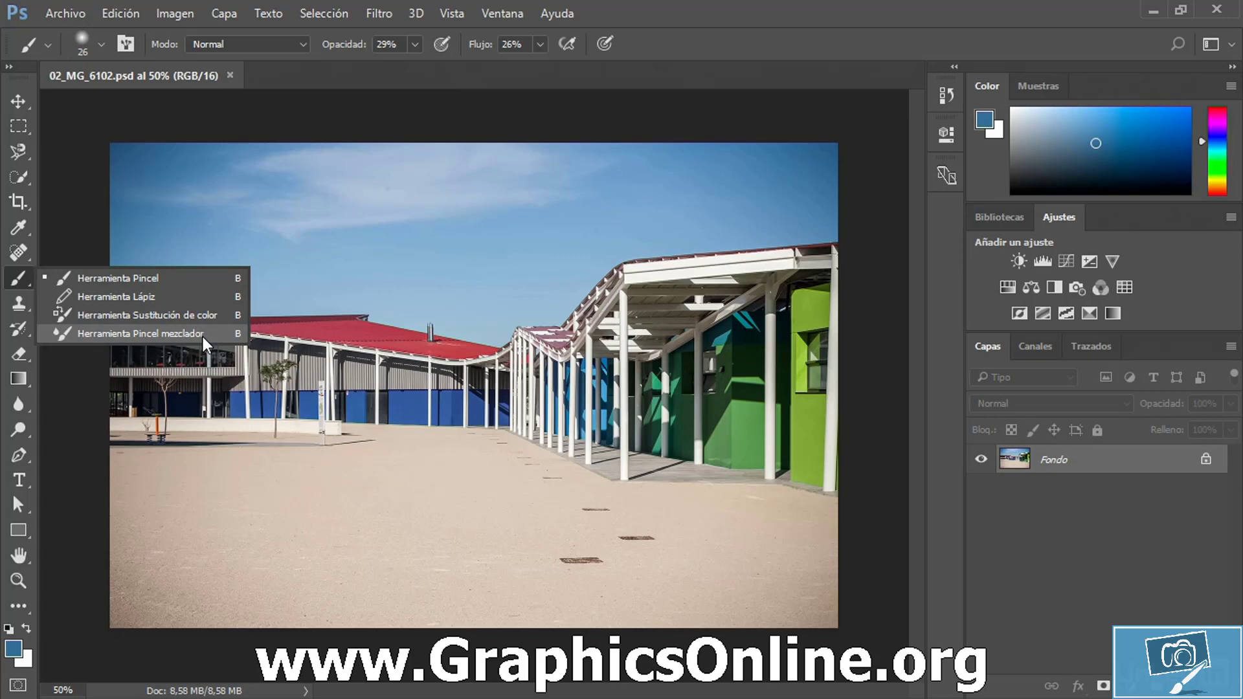
{"action": "left_click", "coordinate": [18, 305]}
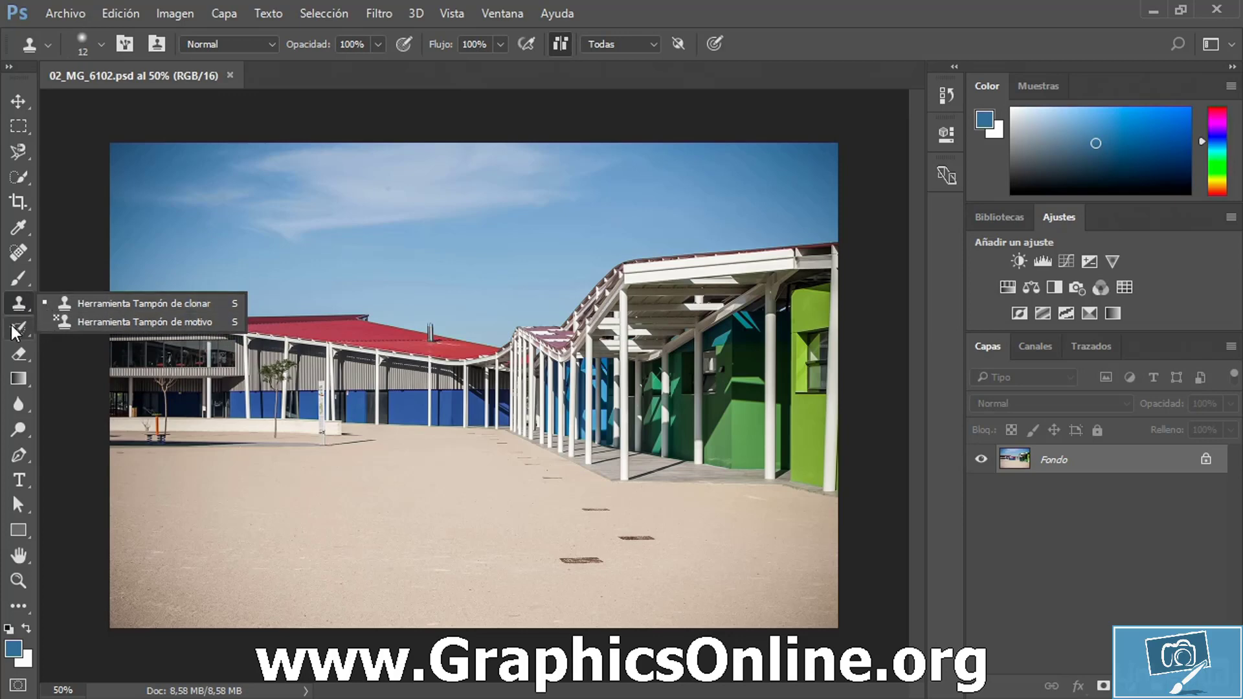
{"action": "left_click", "coordinate": [14, 330]}
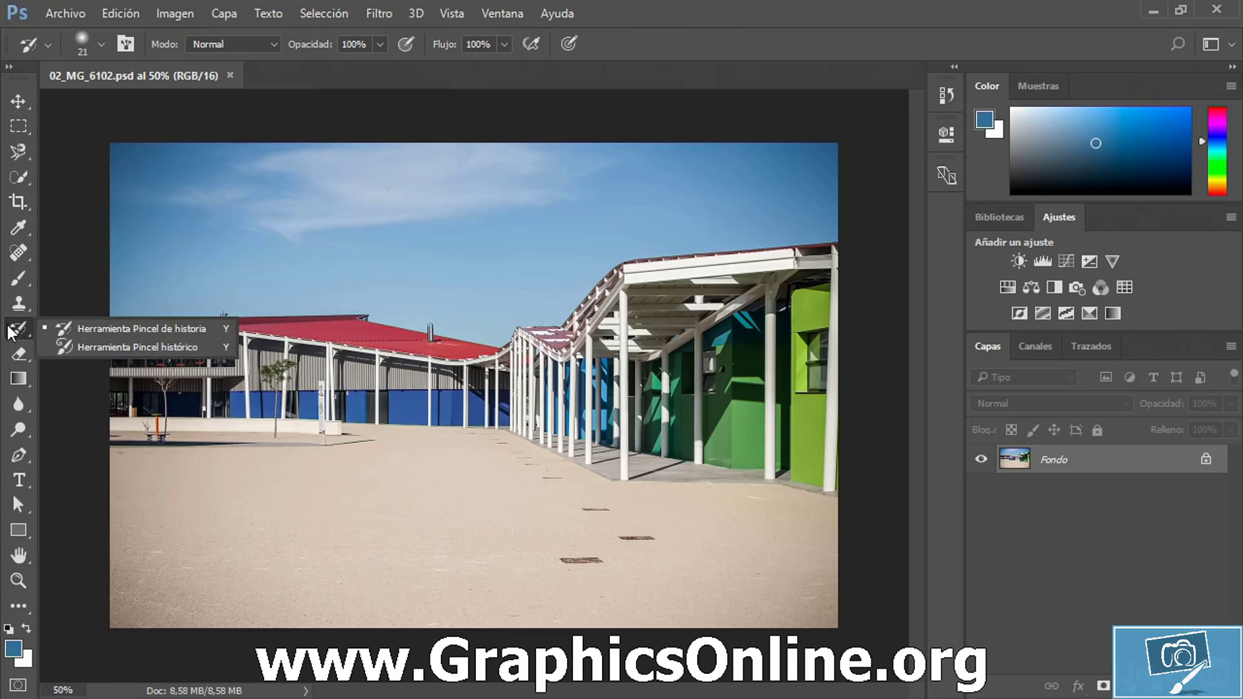
{"action": "left_click", "coordinate": [28, 362]}
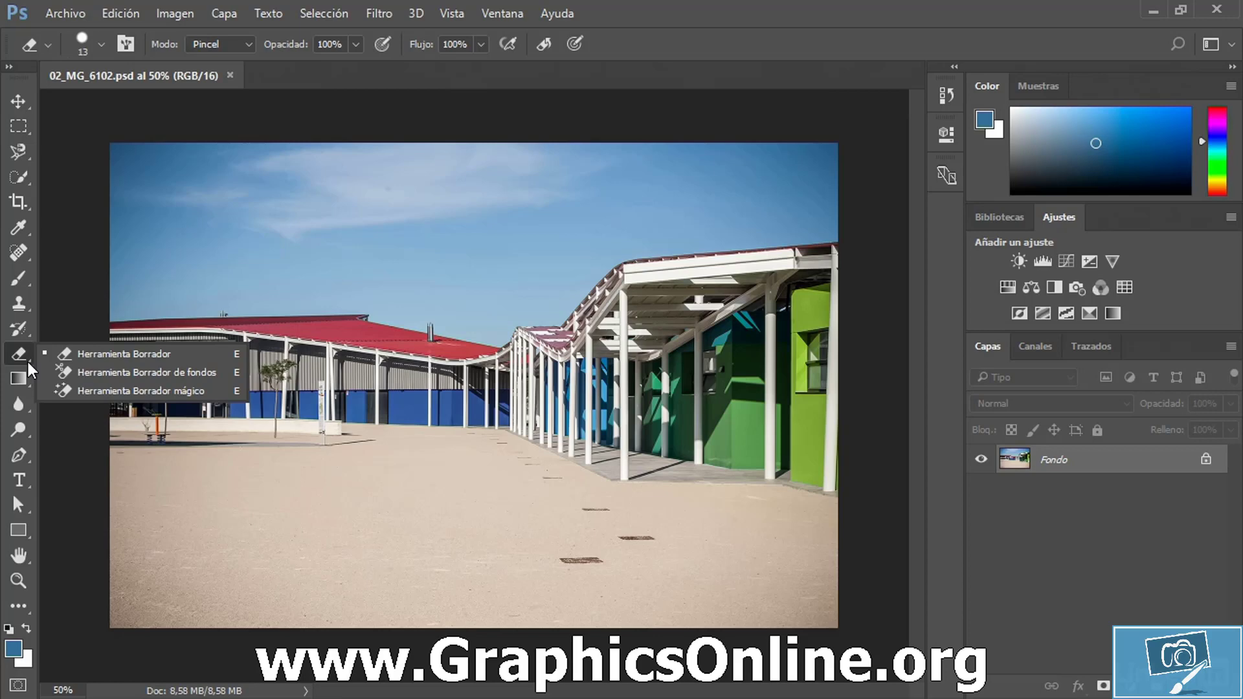
Choose the Brush tool, set its tip size to 94 px, and paint and undo a trial stroke on the sand
{"action": "left_click", "coordinate": [19, 281]}
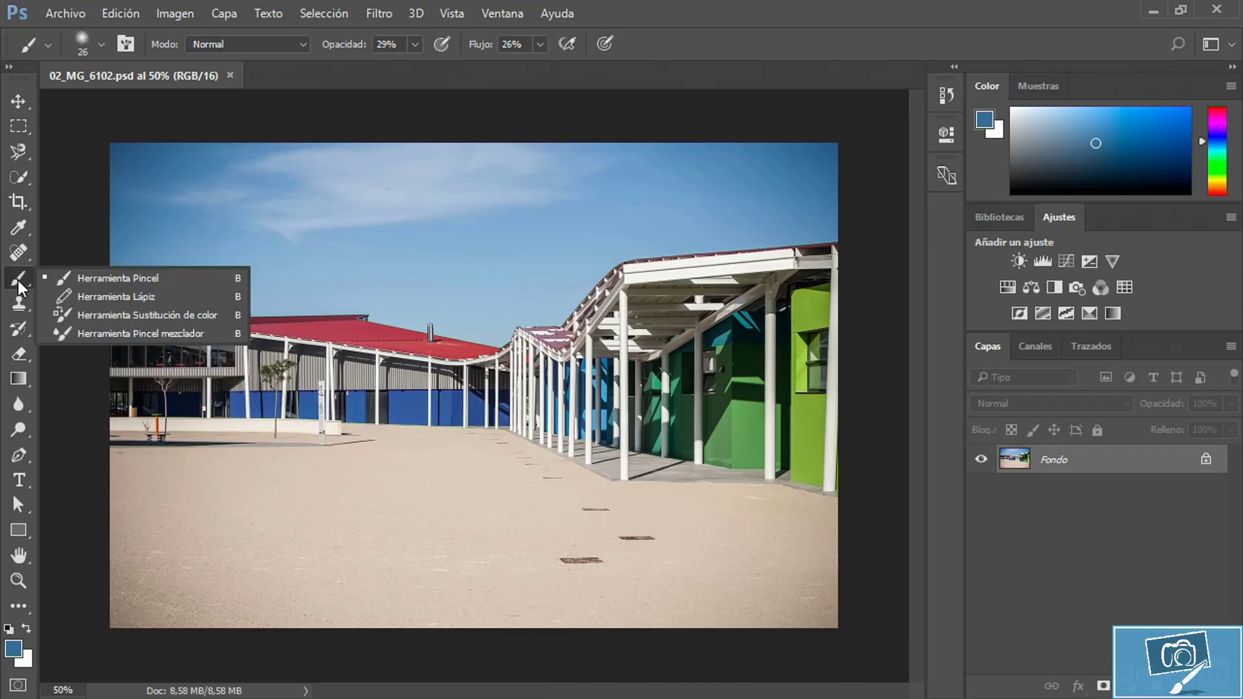
{"action": "left_click", "coordinate": [92, 283]}
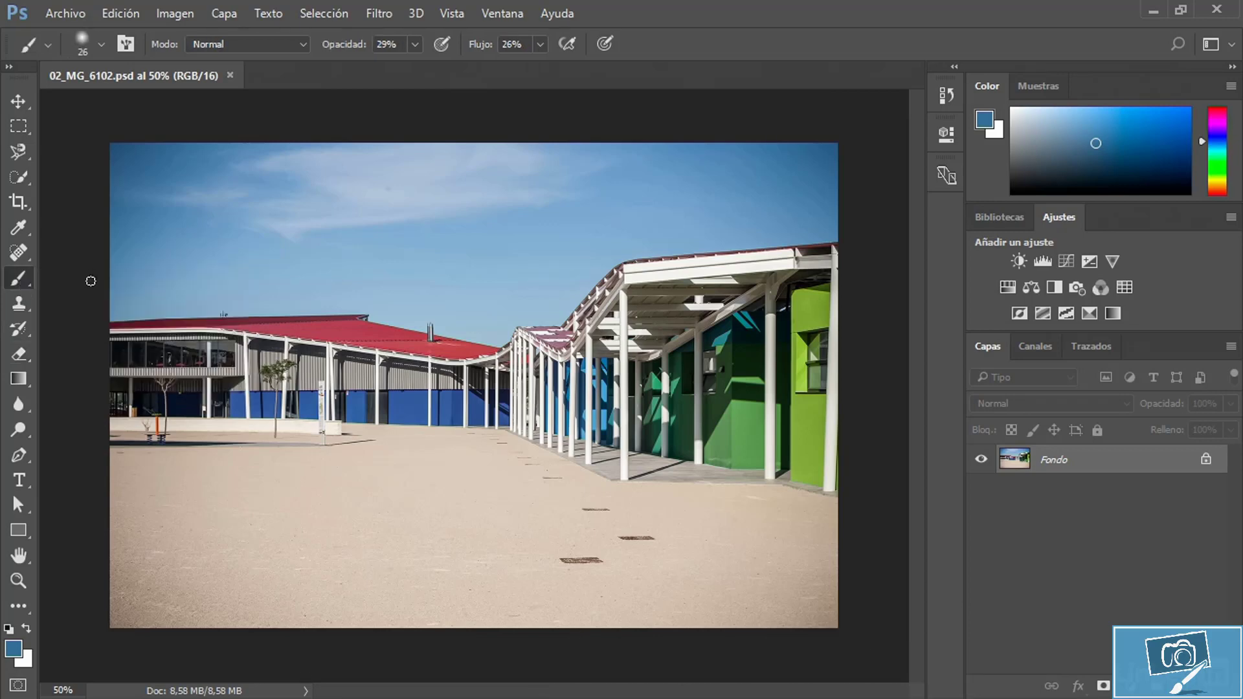
{"action": "left_click", "coordinate": [130, 42]}
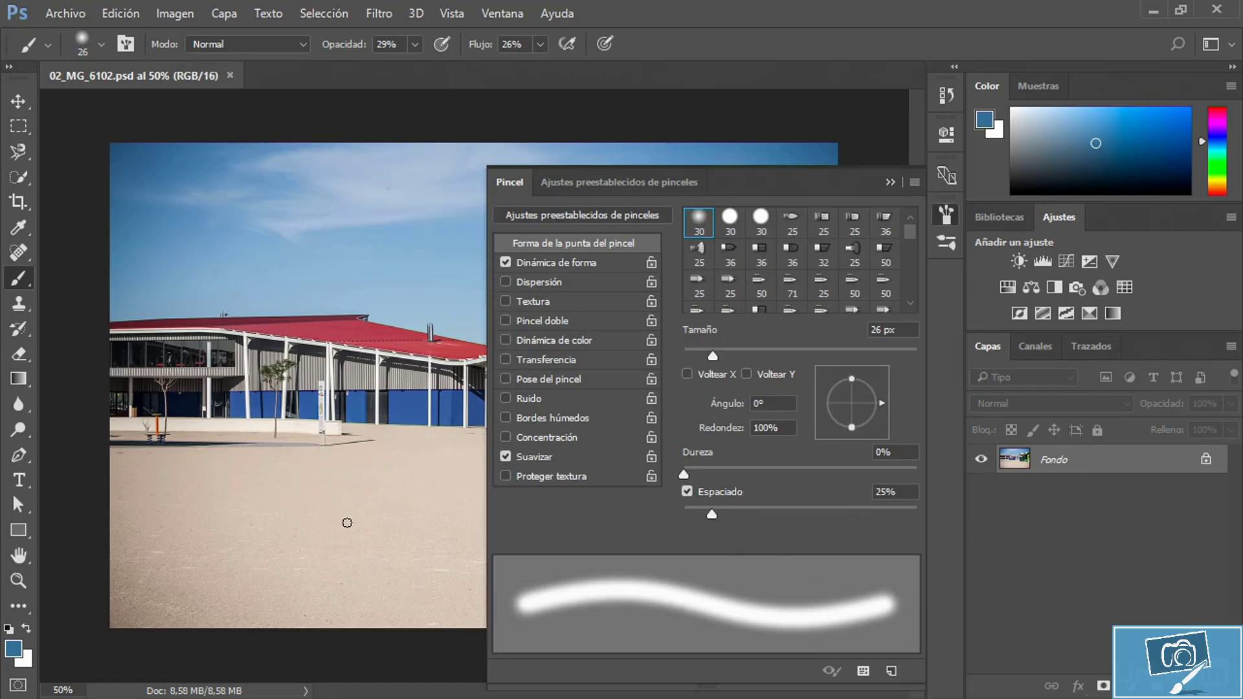
{"action": "left_click_drag", "start_coordinate": [712, 355], "coordinate": [792, 355]}
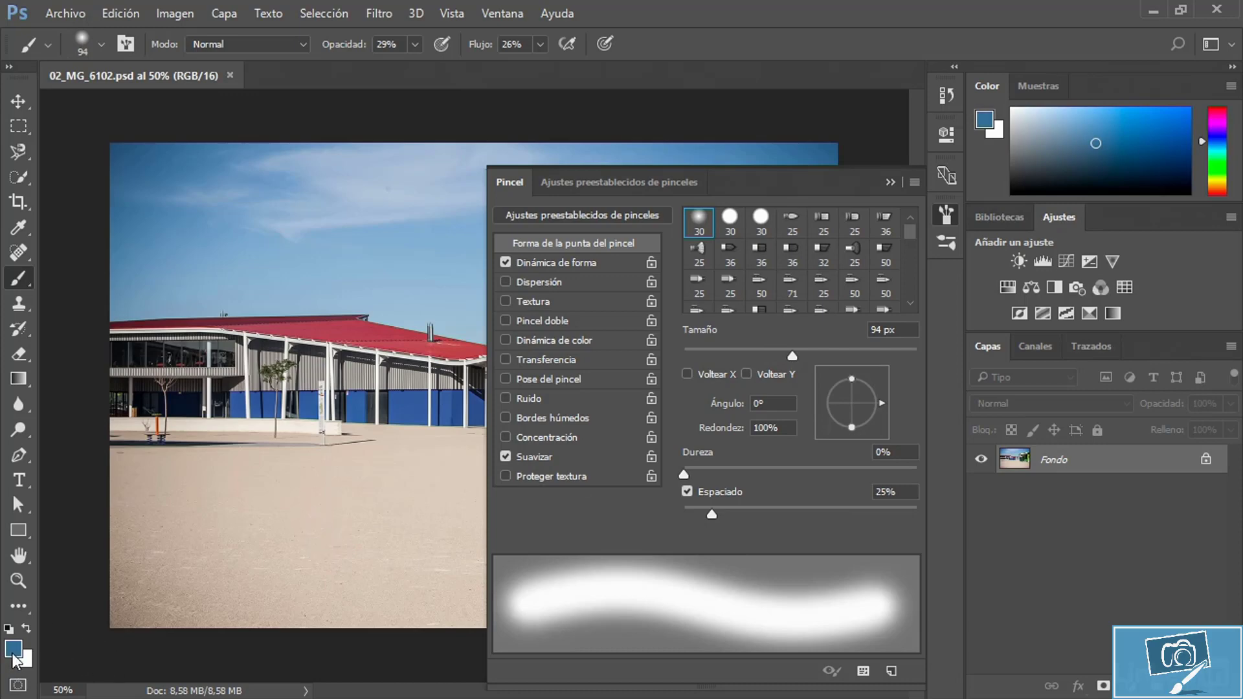
{"action": "mouse_move", "coordinate": [168, 544]}
{"action": "left_mouse_down"}
{"action": "mouse_move", "coordinate": [288, 547]}
{"action": "mouse_move", "coordinate": [396, 524]}
{"action": "left_mouse_up"}
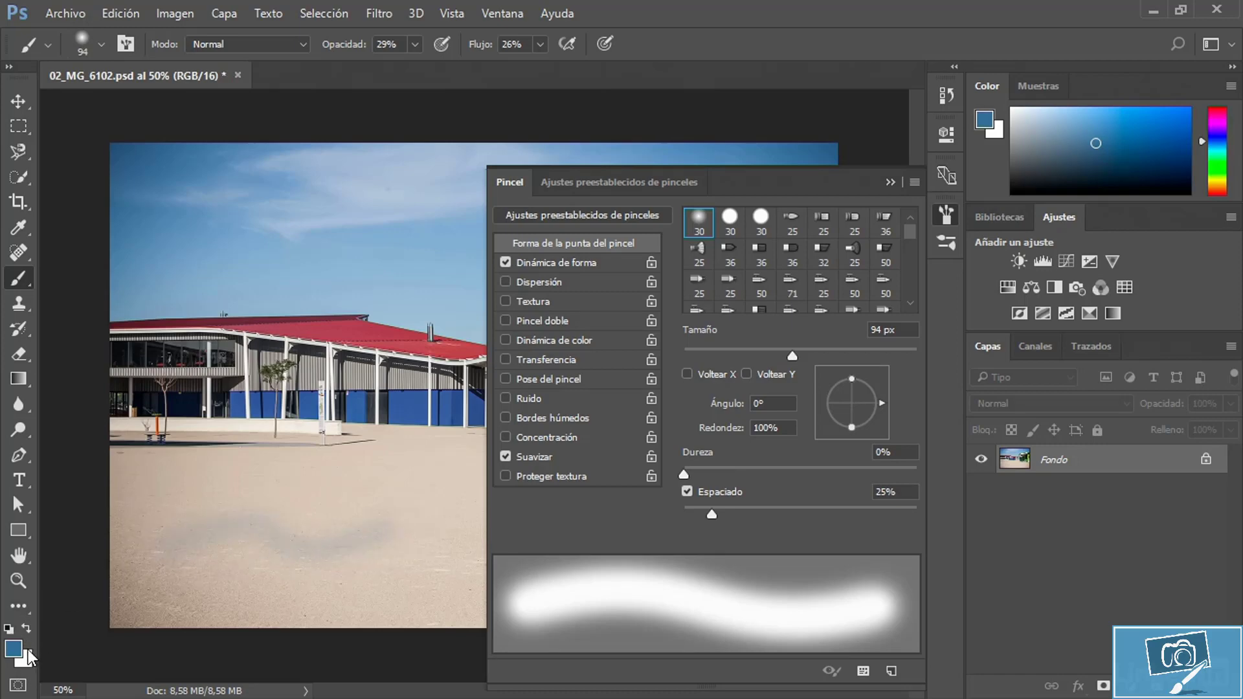
{"action": "key", "text": "ctrl+z"}
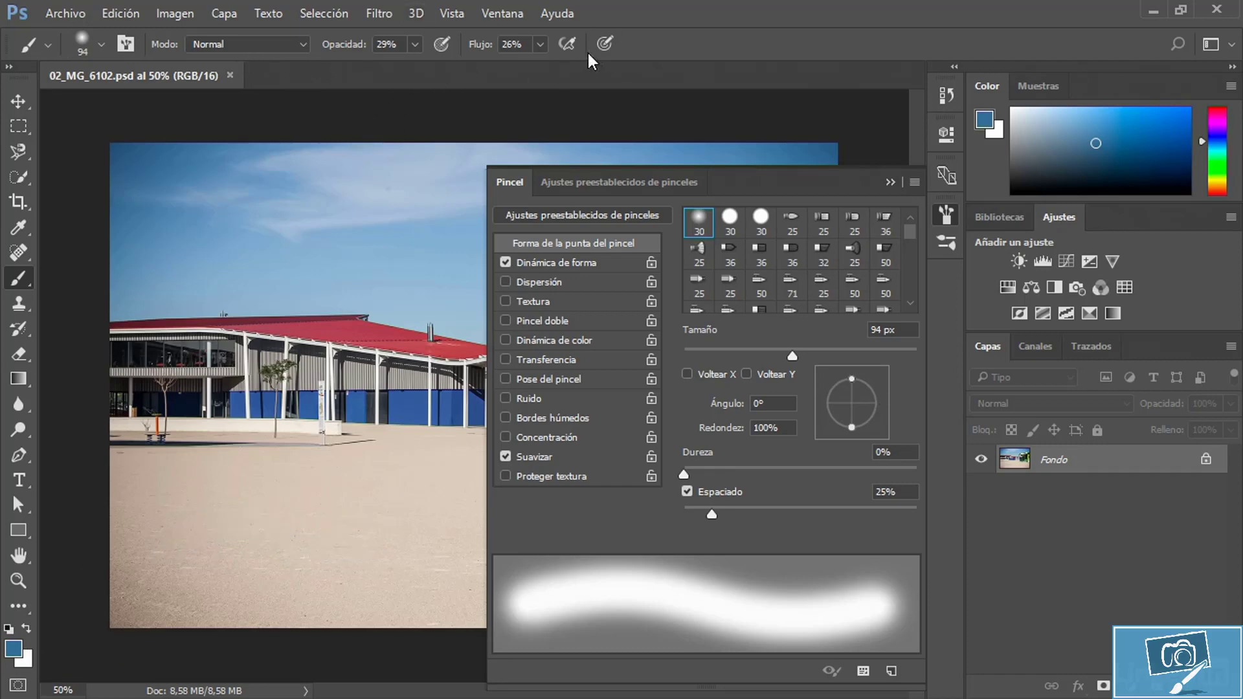
Raise the brush opacity and flow to 100%, then paint and undo a wavy trial stroke on the sand
{"action": "left_click_drag", "start_coordinate": [352, 47], "coordinate": [664, 66]}
{"action": "mouse_move", "coordinate": [207, 517]}
{"action": "left_mouse_down"}
{"action": "mouse_move", "coordinate": [293, 491]}
{"action": "mouse_move", "coordinate": [387, 535]}
{"action": "mouse_move", "coordinate": [432, 516]}
{"action": "left_mouse_up"}
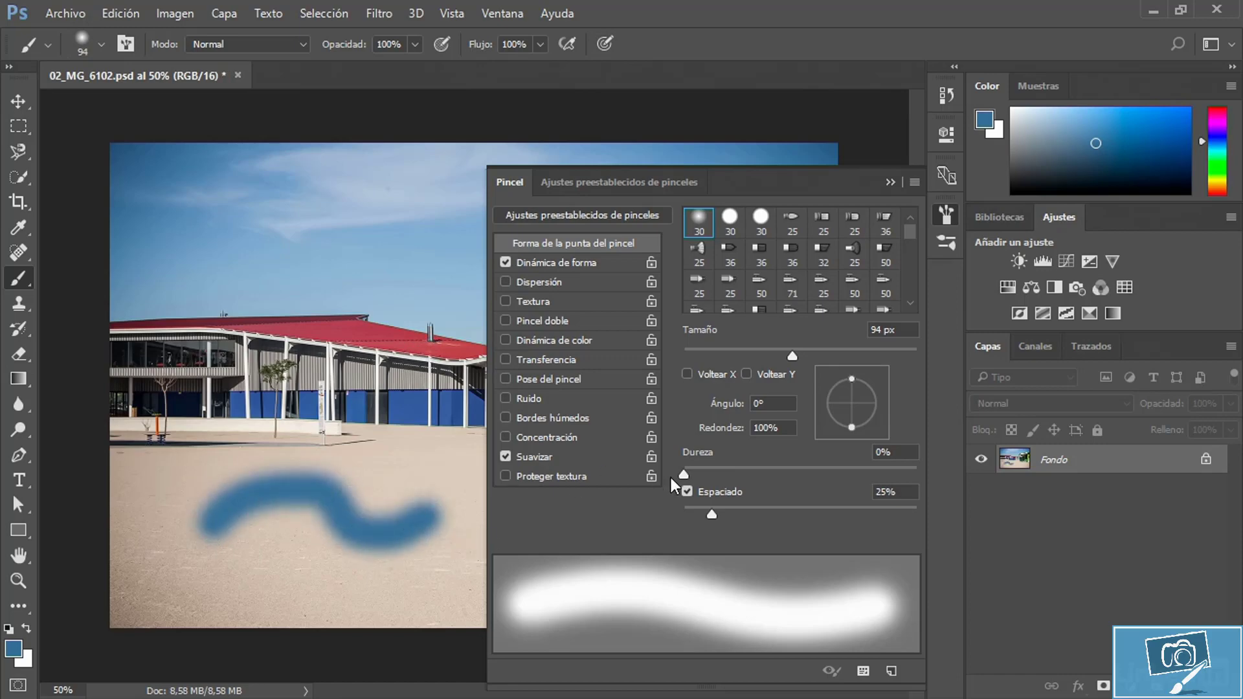
{"action": "key", "text": "ctrl+z"}
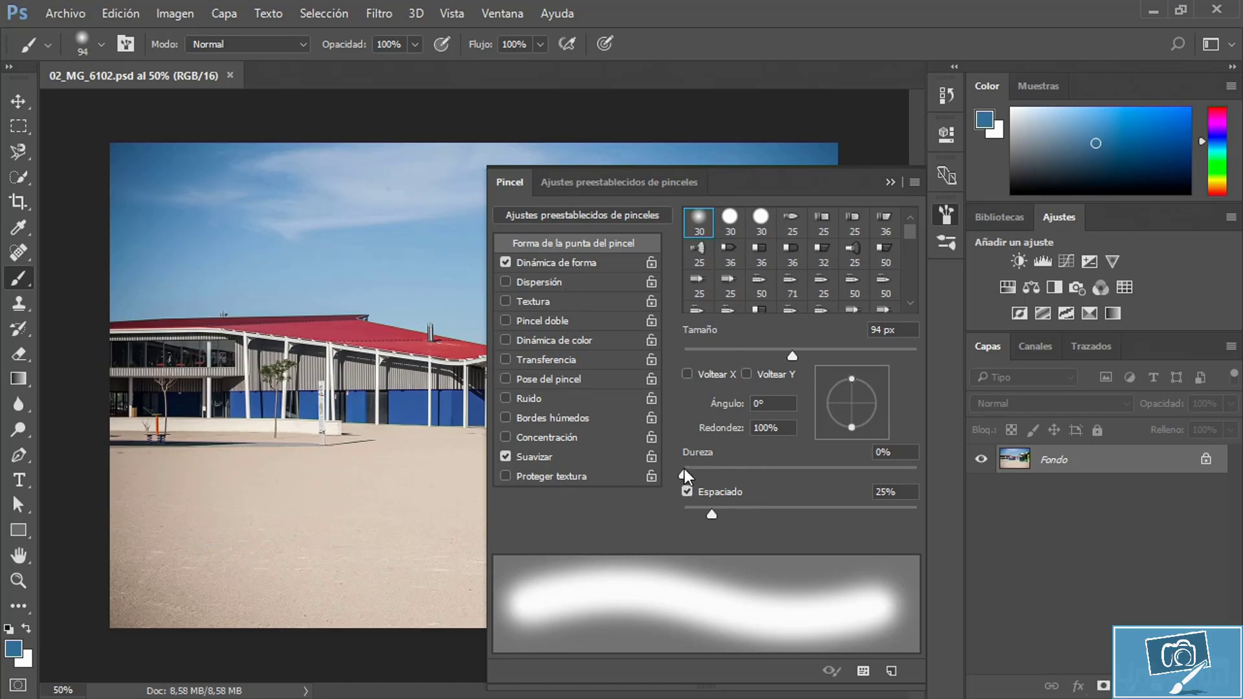
Try a stroke on the sand with brush hardness at 100%, undo it and return the hardness to 0%
{"action": "left_click_drag", "start_coordinate": [685, 473], "coordinate": [925, 481]}
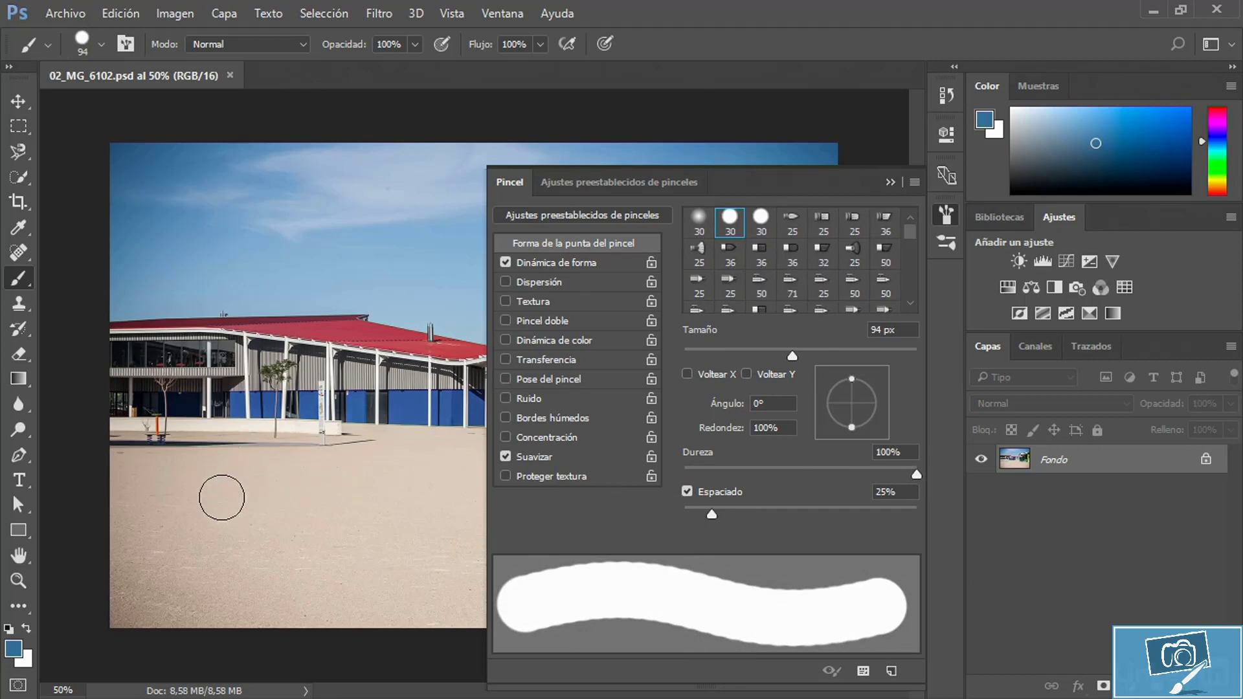
{"action": "mouse_move", "coordinate": [223, 500]}
{"action": "left_mouse_down"}
{"action": "mouse_move", "coordinate": [266, 482]}
{"action": "mouse_move", "coordinate": [404, 495]}
{"action": "mouse_move", "coordinate": [410, 542]}
{"action": "left_mouse_up"}
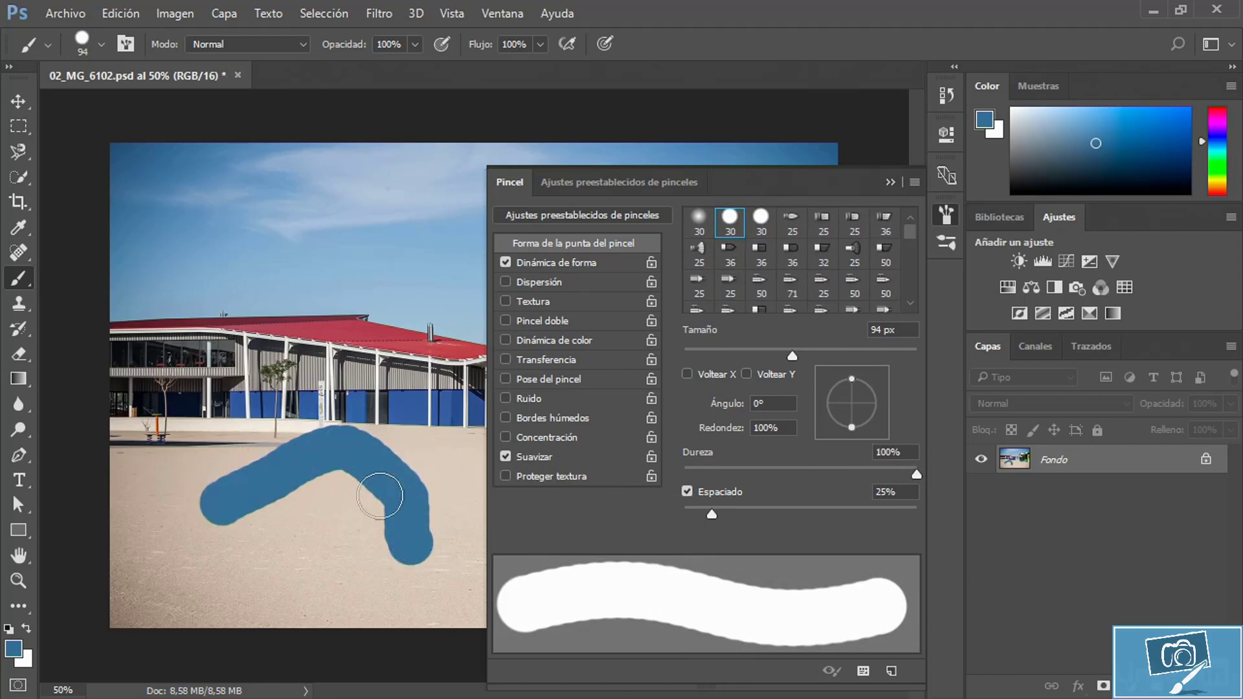
{"action": "key", "text": "ctrl+z"}
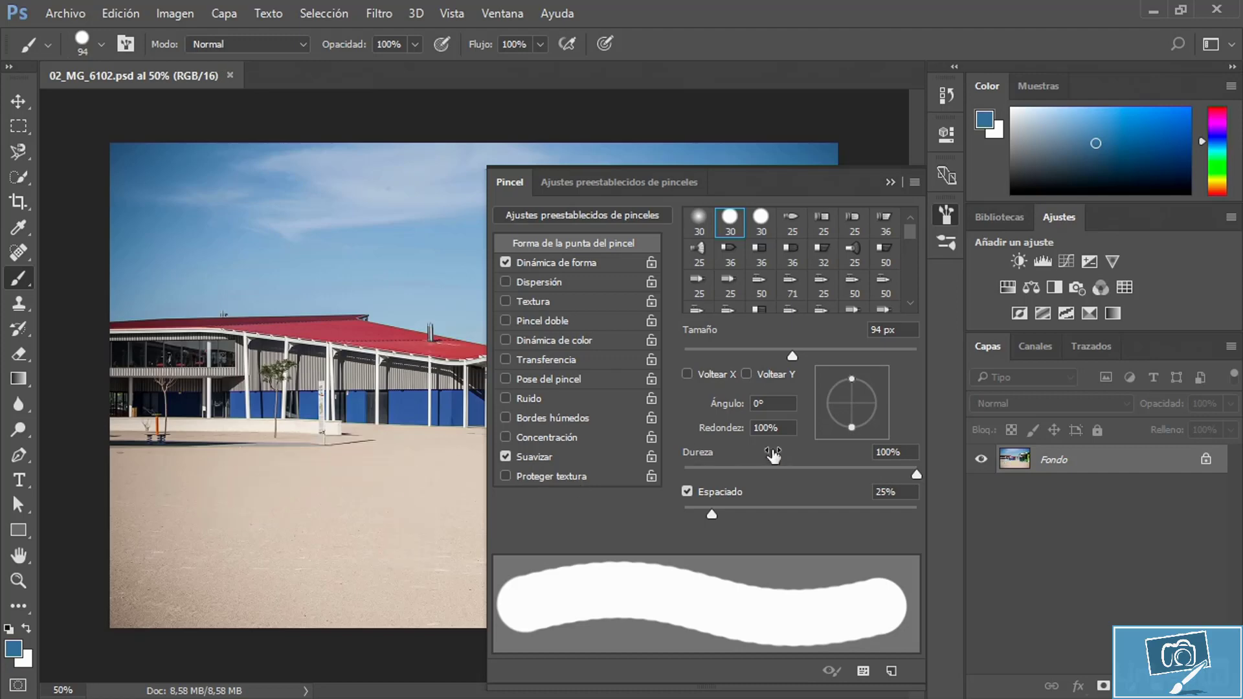
{"action": "left_click_drag", "start_coordinate": [916, 472], "coordinate": [664, 476]}
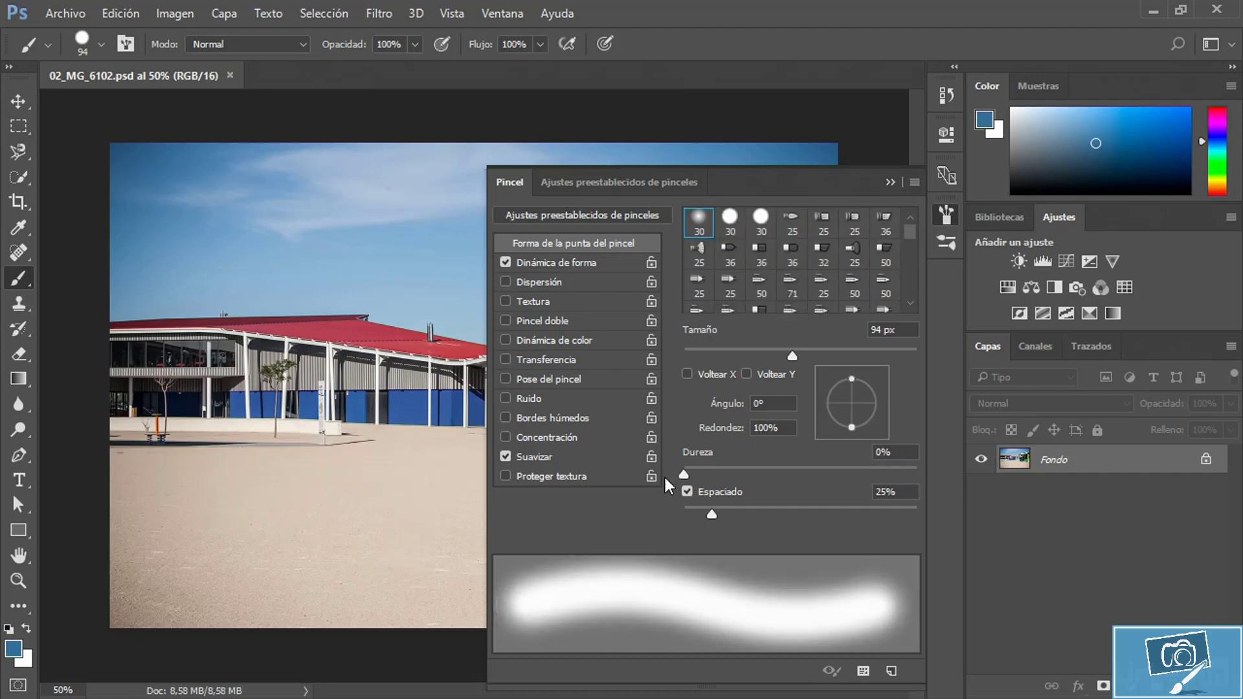
Pick the textured 39 px brush preset, try a stroke across the sand and revert the image
{"action": "left_click", "coordinate": [591, 181]}
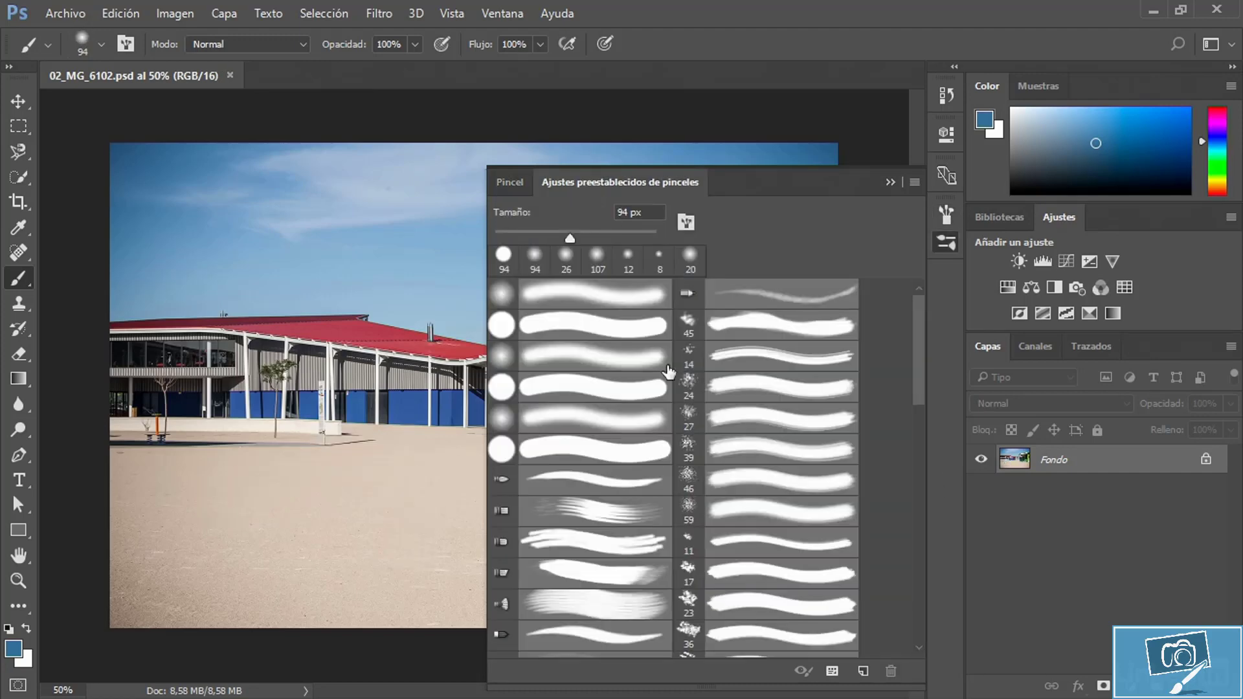
{"action": "left_click_drag", "start_coordinate": [922, 335], "coordinate": [907, 576]}
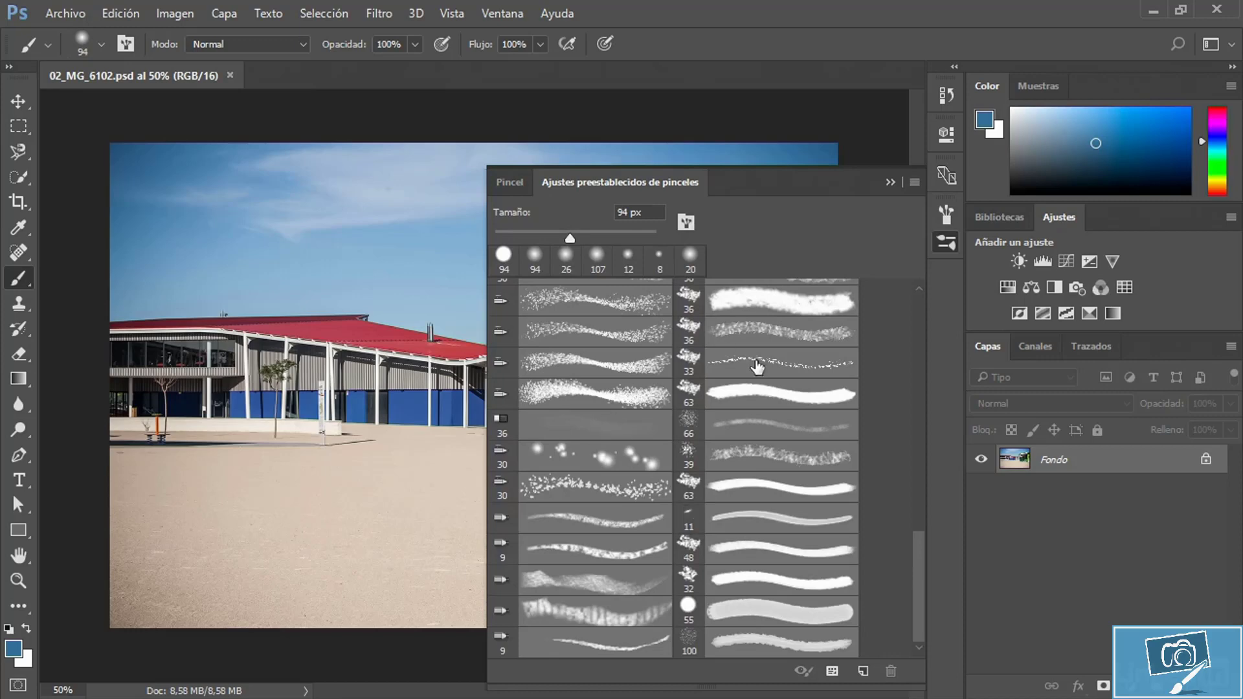
{"action": "left_click", "coordinate": [759, 467]}
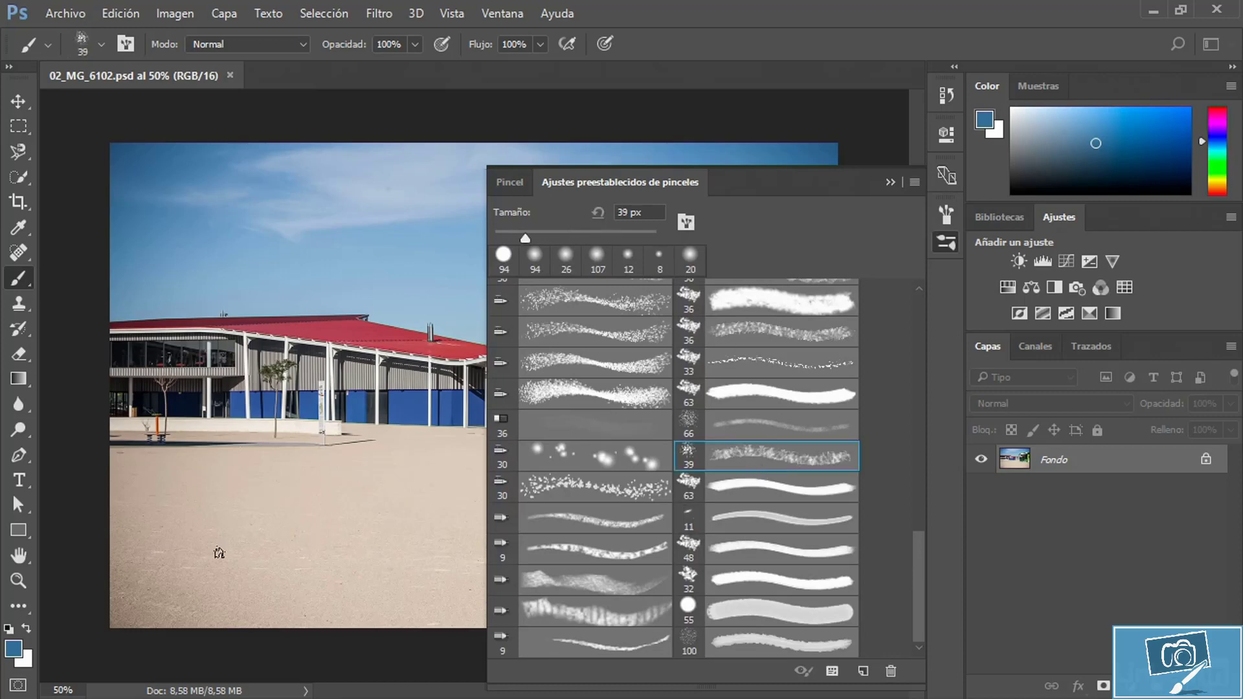
{"action": "mouse_move", "coordinate": [184, 555]}
{"action": "left_mouse_down"}
{"action": "mouse_move", "coordinate": [351, 528]}
{"action": "mouse_move", "coordinate": [362, 579]}
{"action": "mouse_move", "coordinate": [301, 508]}
{"action": "mouse_move", "coordinate": [393, 434]}
{"action": "mouse_move", "coordinate": [333, 481]}
{"action": "mouse_move", "coordinate": [362, 481]}
{"action": "left_mouse_up"}
{"action": "key", "text": "F12"}
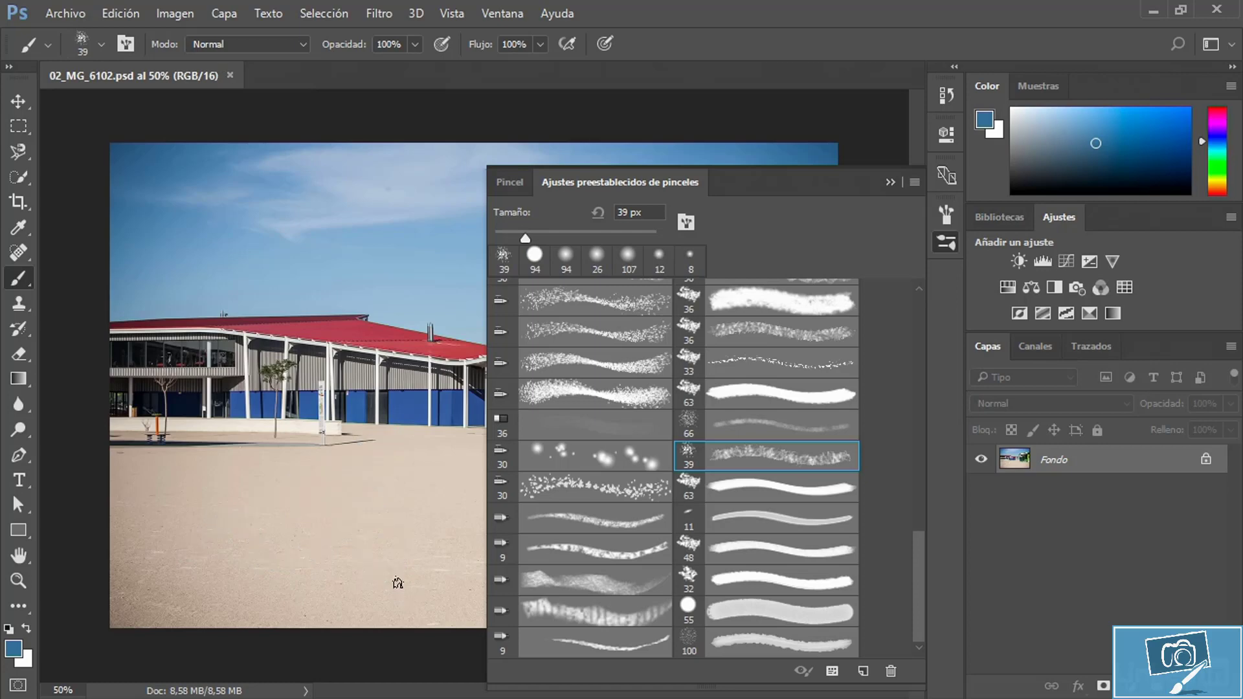
Paint a trial stroke across the sand with the 30 px scattered-dots preset and view its tip settings
{"action": "left_click", "coordinate": [542, 462]}
{"action": "mouse_move", "coordinate": [143, 571]}
{"action": "left_mouse_down"}
{"action": "mouse_move", "coordinate": [256, 562]}
{"action": "mouse_move", "coordinate": [430, 436]}
{"action": "mouse_move", "coordinate": [454, 435]}
{"action": "left_mouse_up"}
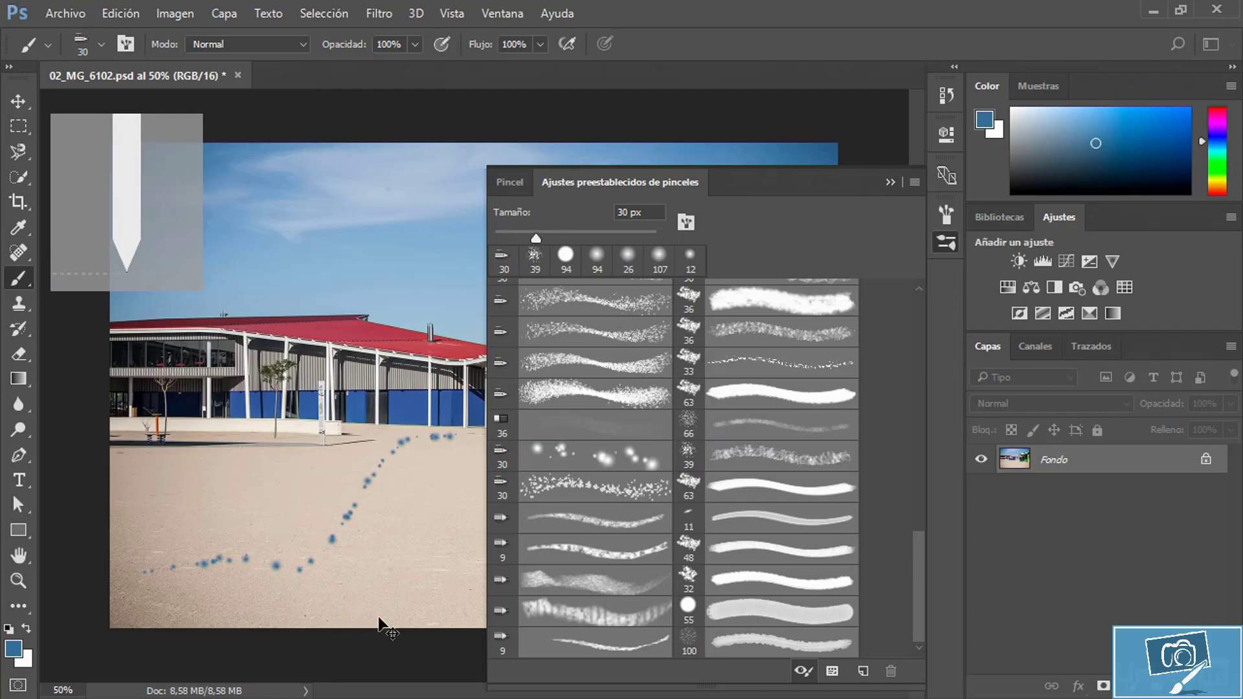
{"action": "left_click", "coordinate": [510, 185]}
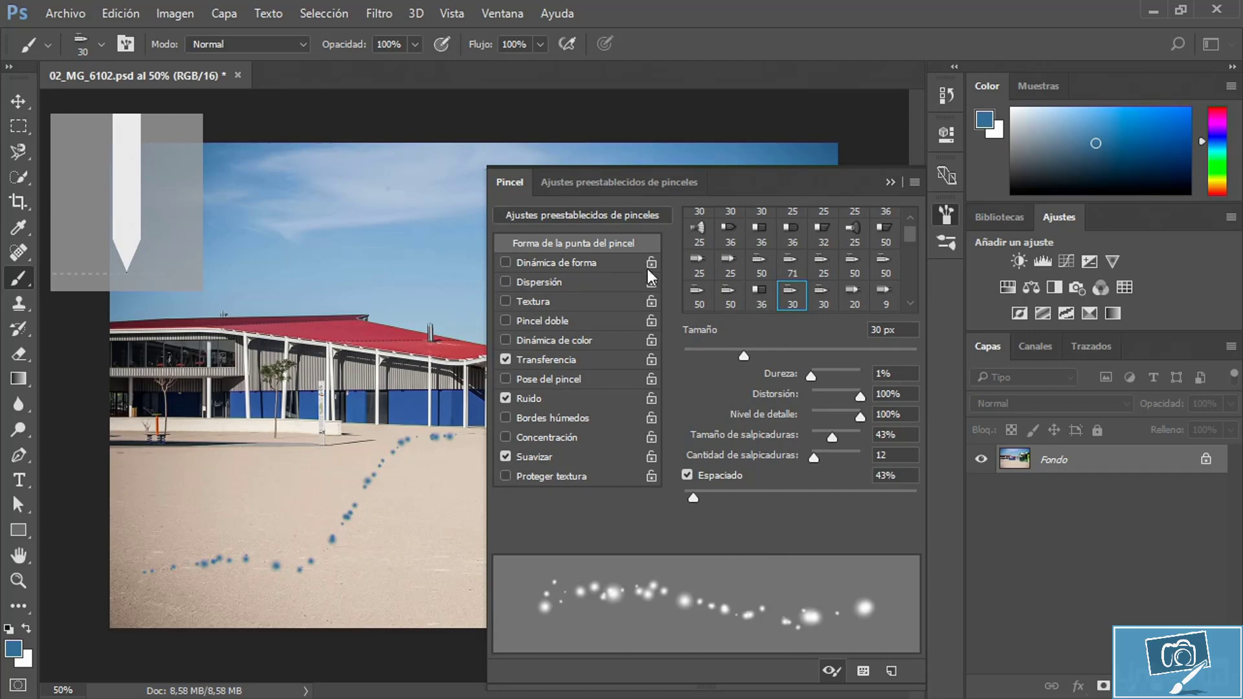
{"action": "left_click", "coordinate": [574, 180]}
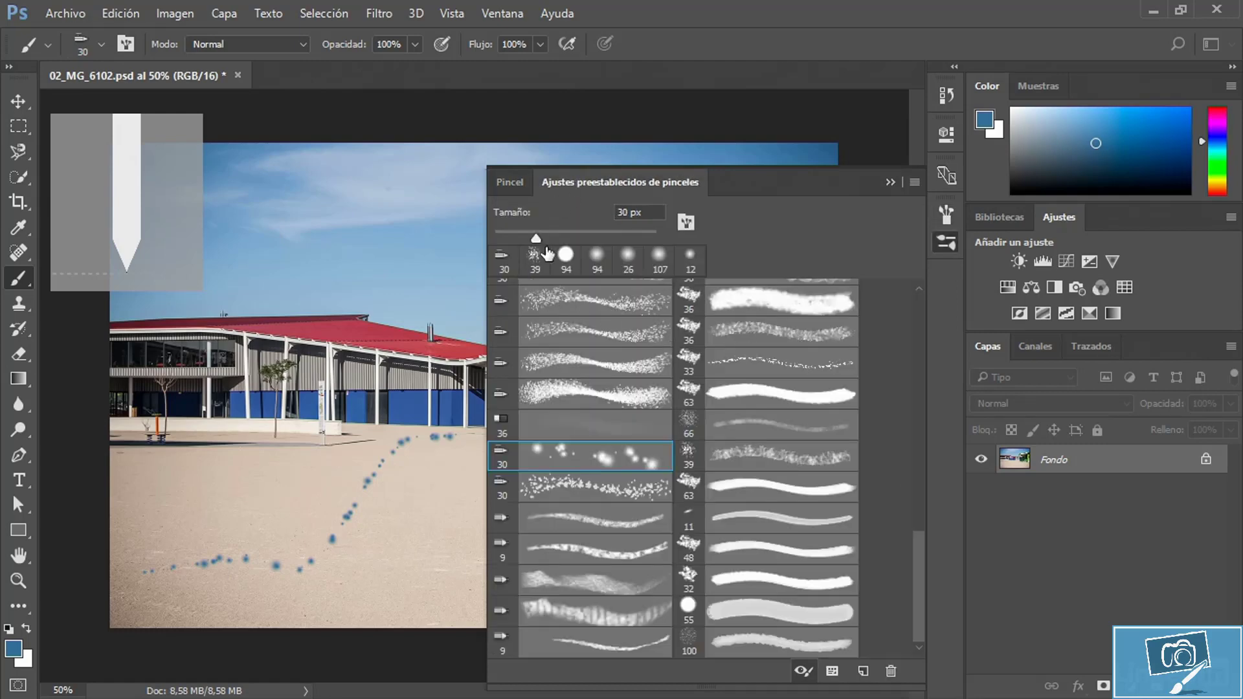
Switch to the recently used 94 px hard round brush and revert the image to its saved state
{"action": "left_click", "coordinate": [567, 255]}
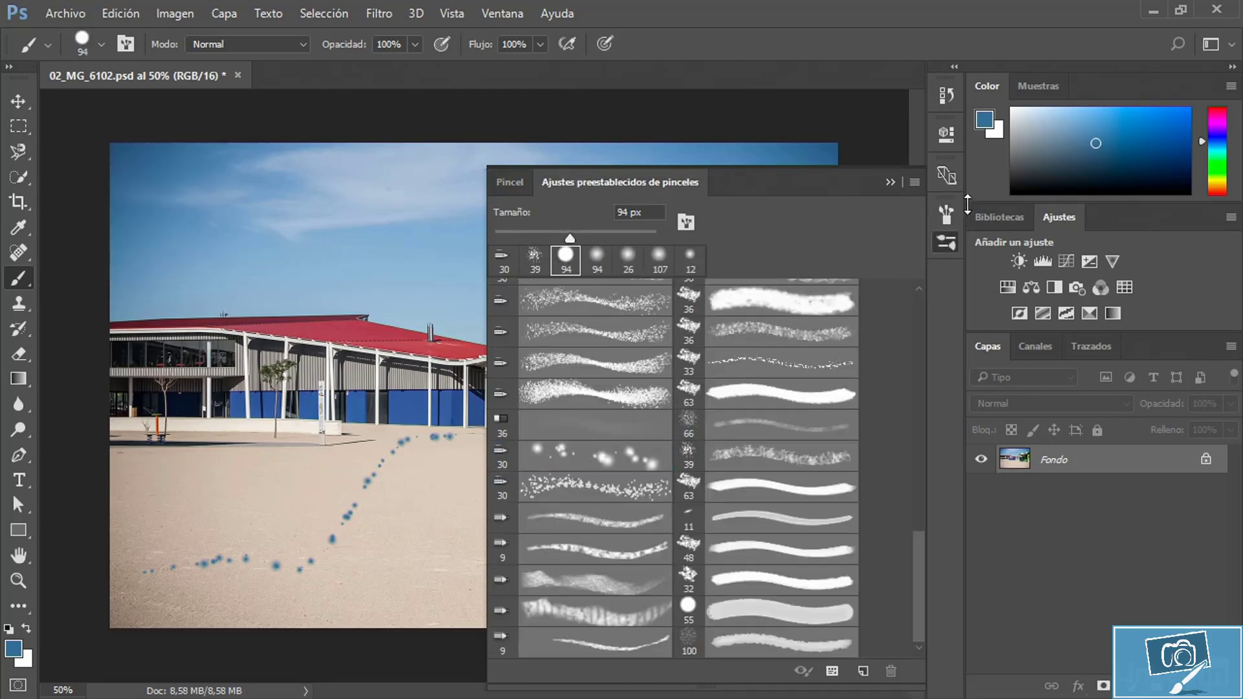
{"action": "key", "text": "F12"}
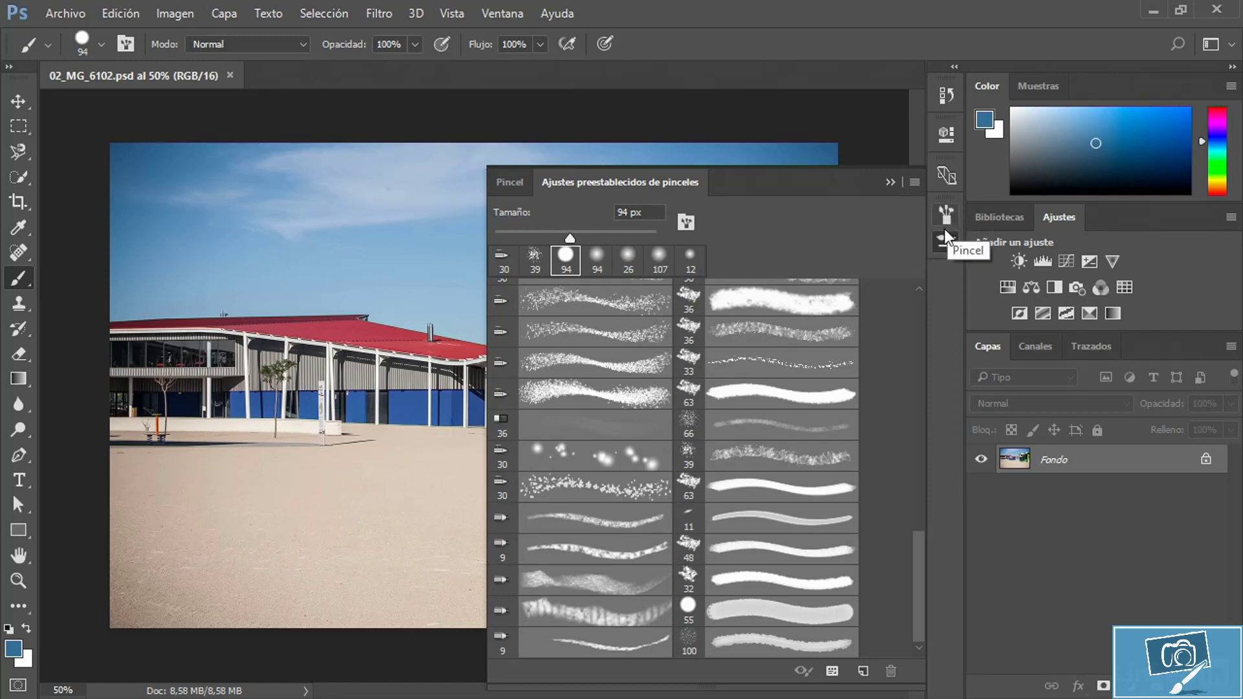
Try a straight diagonal brush line from the sky's upper-left corner down to the sand and undo it completely
{"action": "left_click", "coordinate": [144, 178]}
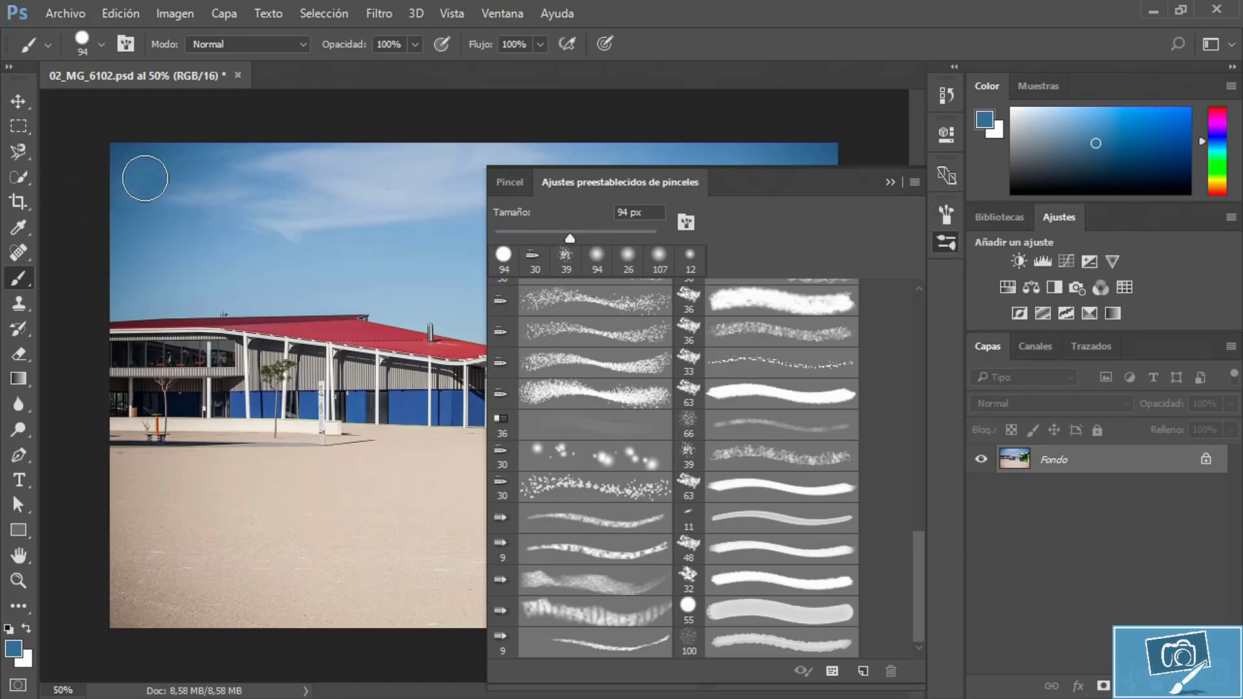
{"action": "left_click", "coordinate": [428, 582], "text": "shift"}
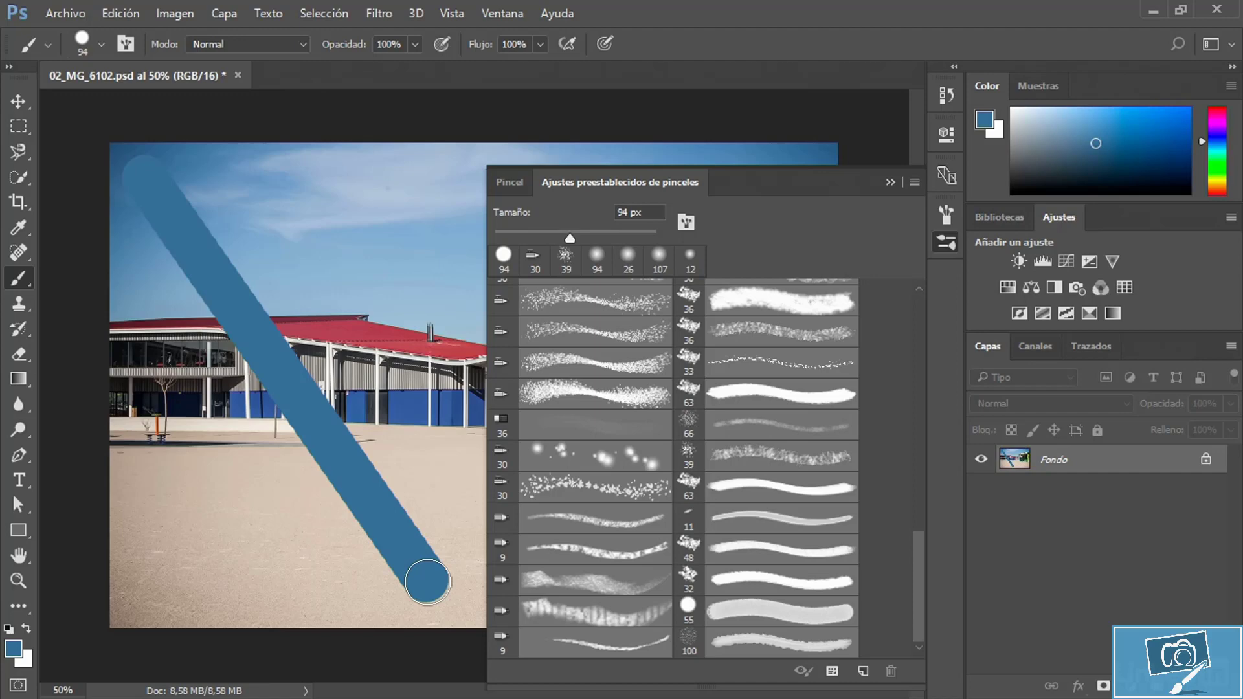
{"action": "key", "text": "ctrl+z"}
{"action": "key", "text": "ctrl+z"}
{"action": "key", "text": "ctrl+z"}
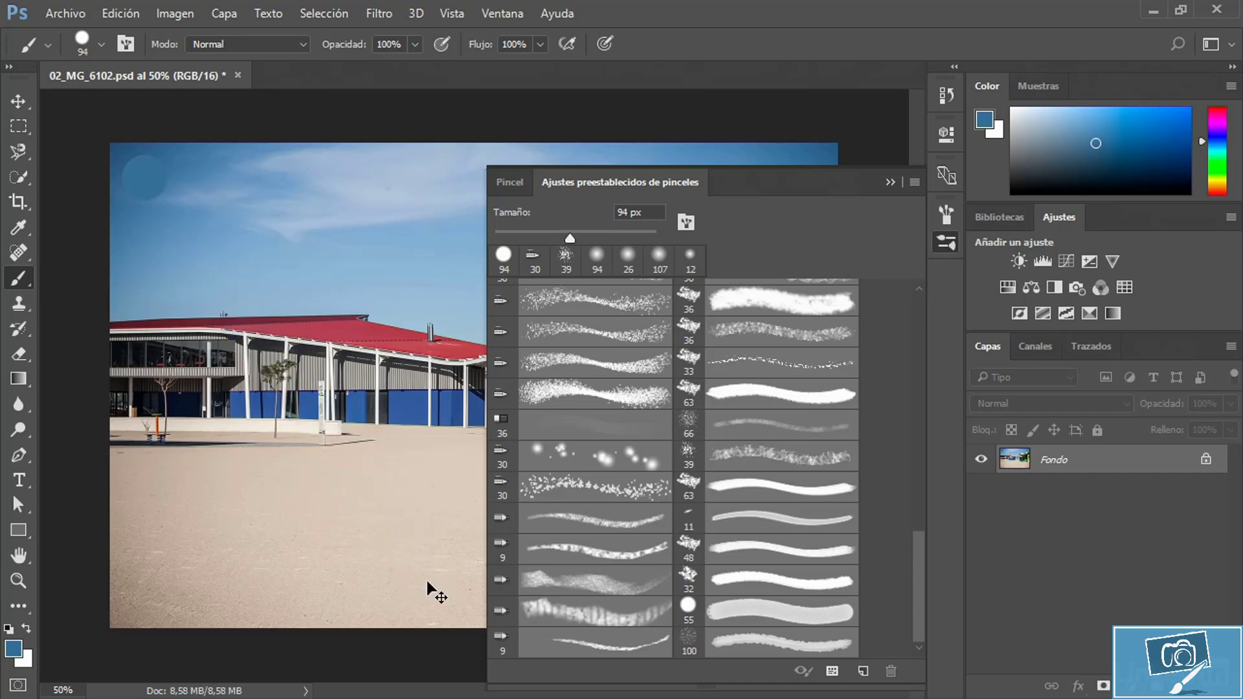
{"action": "key", "text": "ctrl+z"}
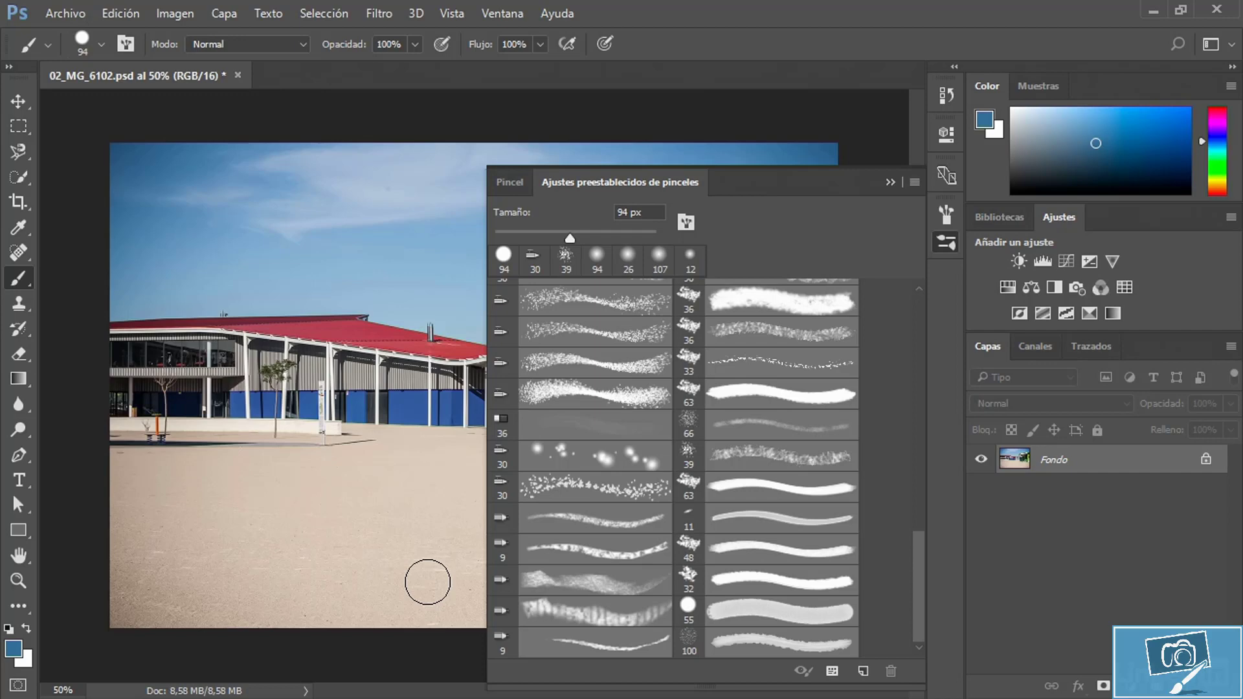
Close the brush presets, switch to the Clone Stamp tool and look over its brush size, hardness and tip presets
{"action": "left_click", "coordinate": [948, 242]}
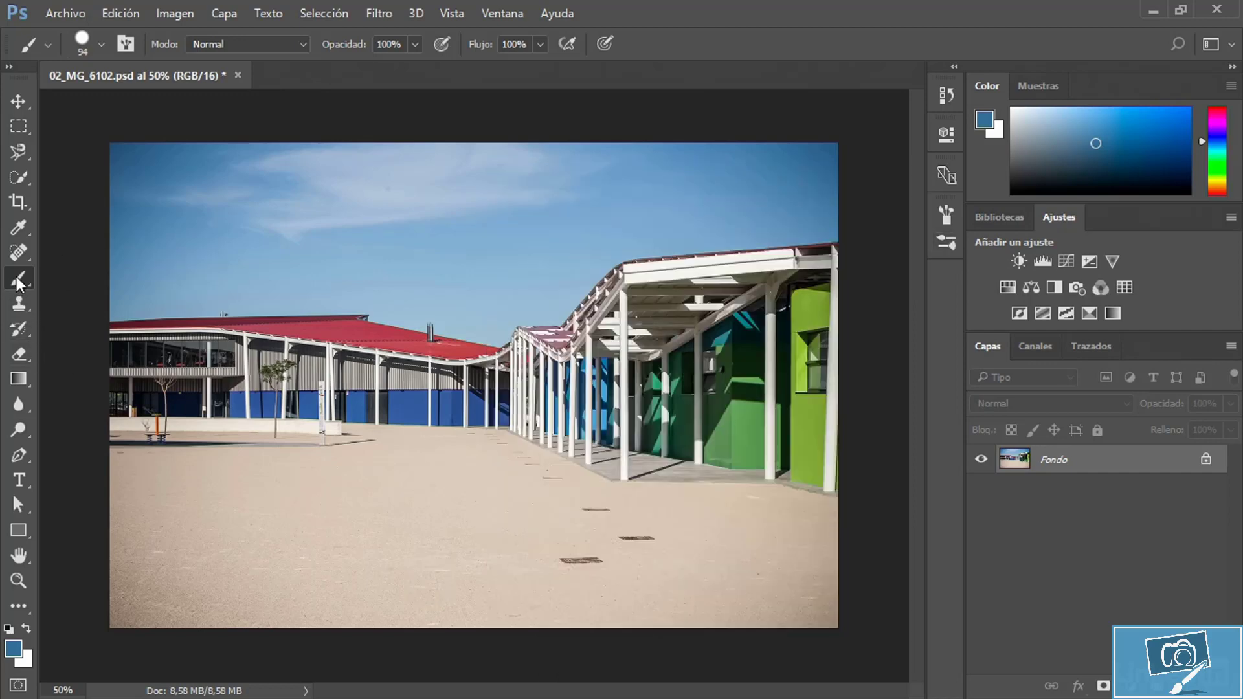
{"action": "left_click", "coordinate": [17, 306]}
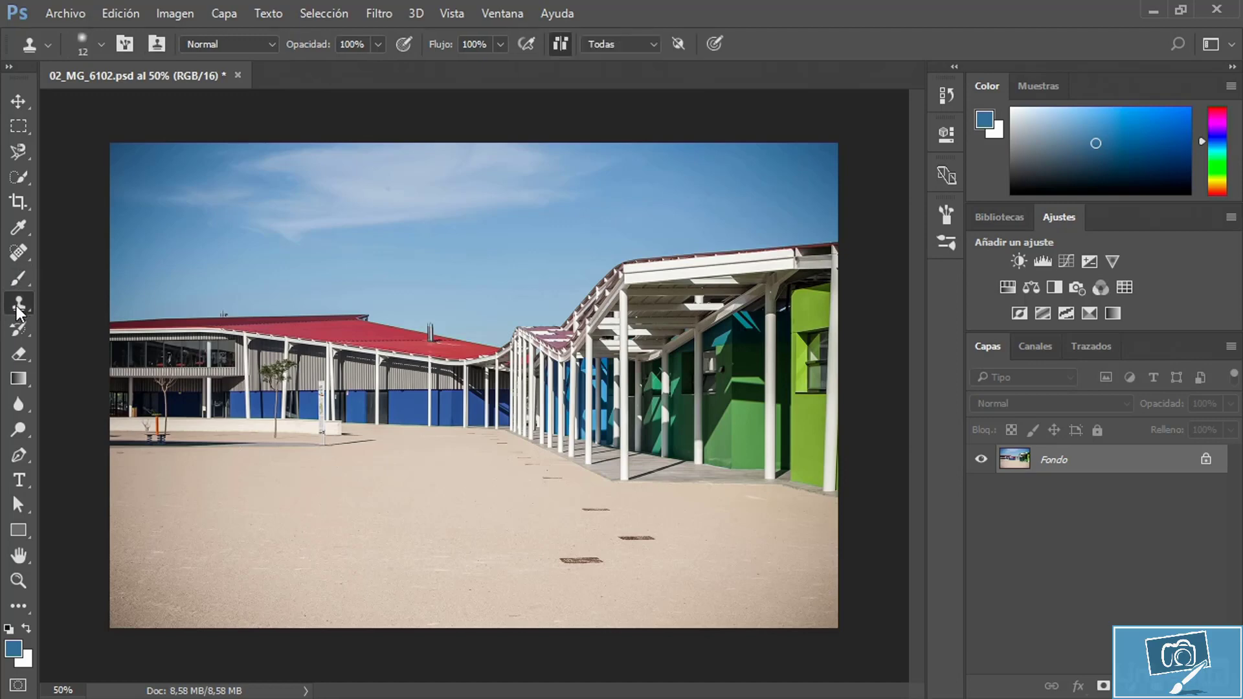
{"action": "left_click", "coordinate": [102, 45]}
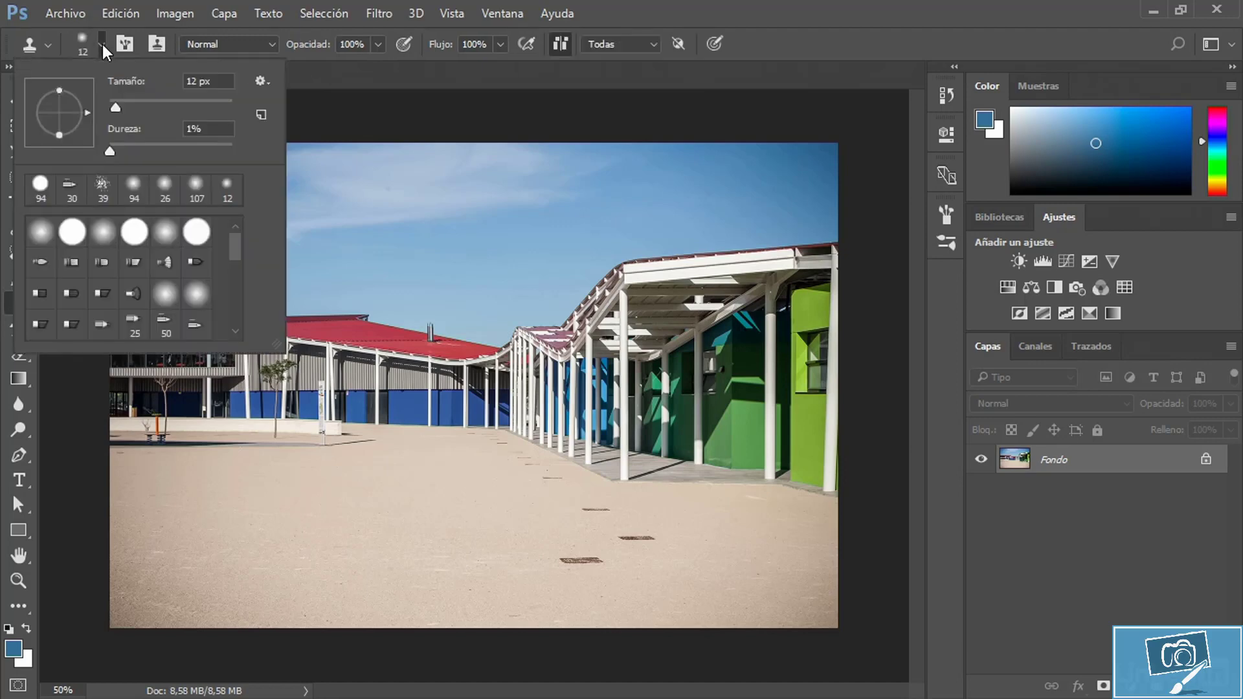
{"action": "mouse_move", "coordinate": [238, 257]}
{"action": "left_mouse_down"}
{"action": "mouse_move", "coordinate": [230, 332]}
{"action": "mouse_move", "coordinate": [241, 240]}
{"action": "left_mouse_up"}
{"action": "left_click", "coordinate": [75, 48]}
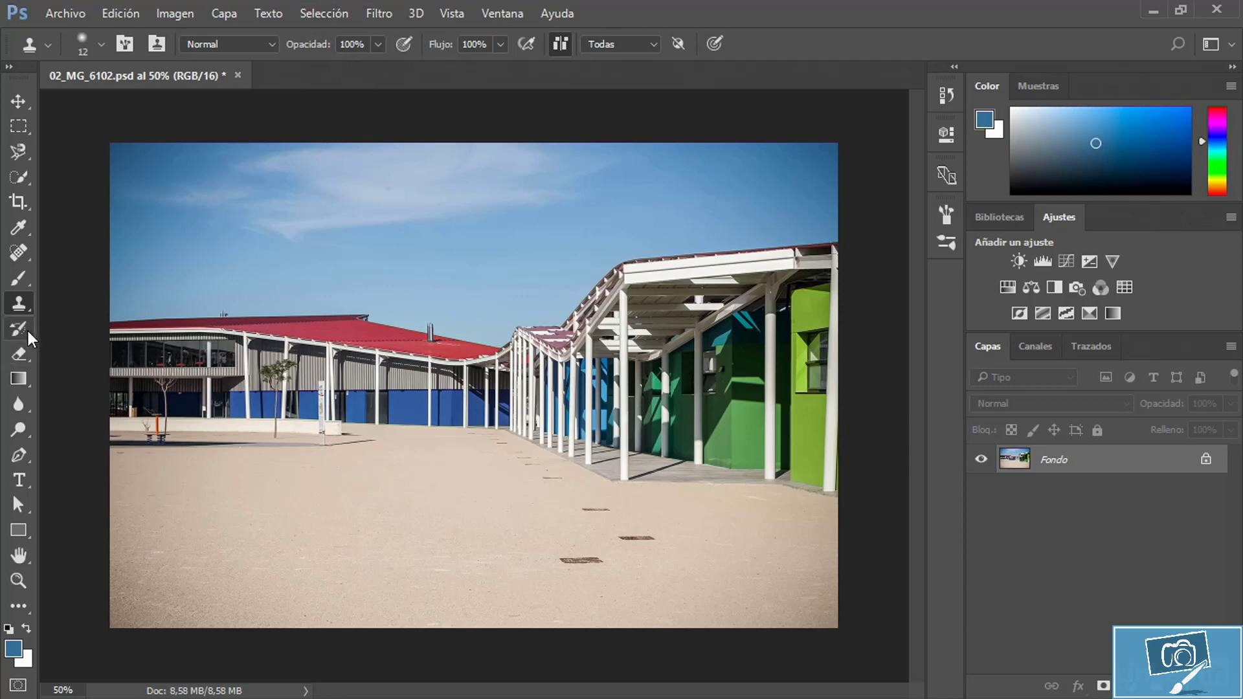
Switch to the Eraser tool and look over its brush size, hardness and tip presets
{"action": "left_click", "coordinate": [17, 355]}
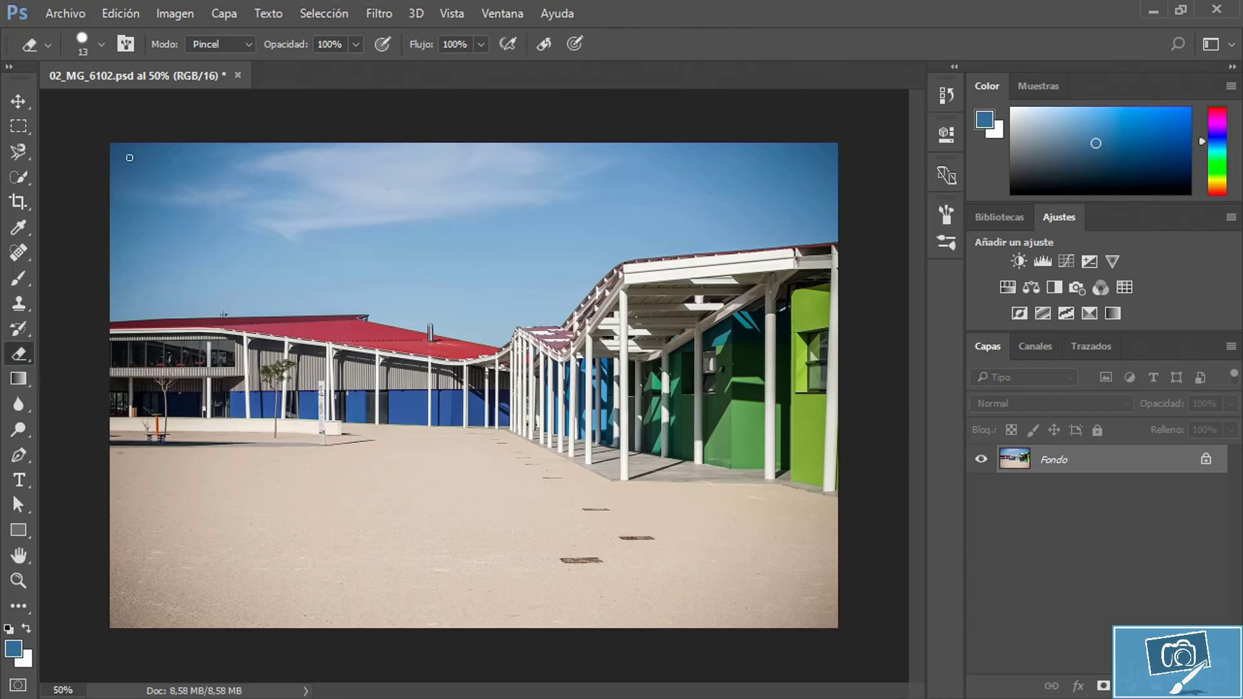
{"action": "left_click", "coordinate": [98, 39]}
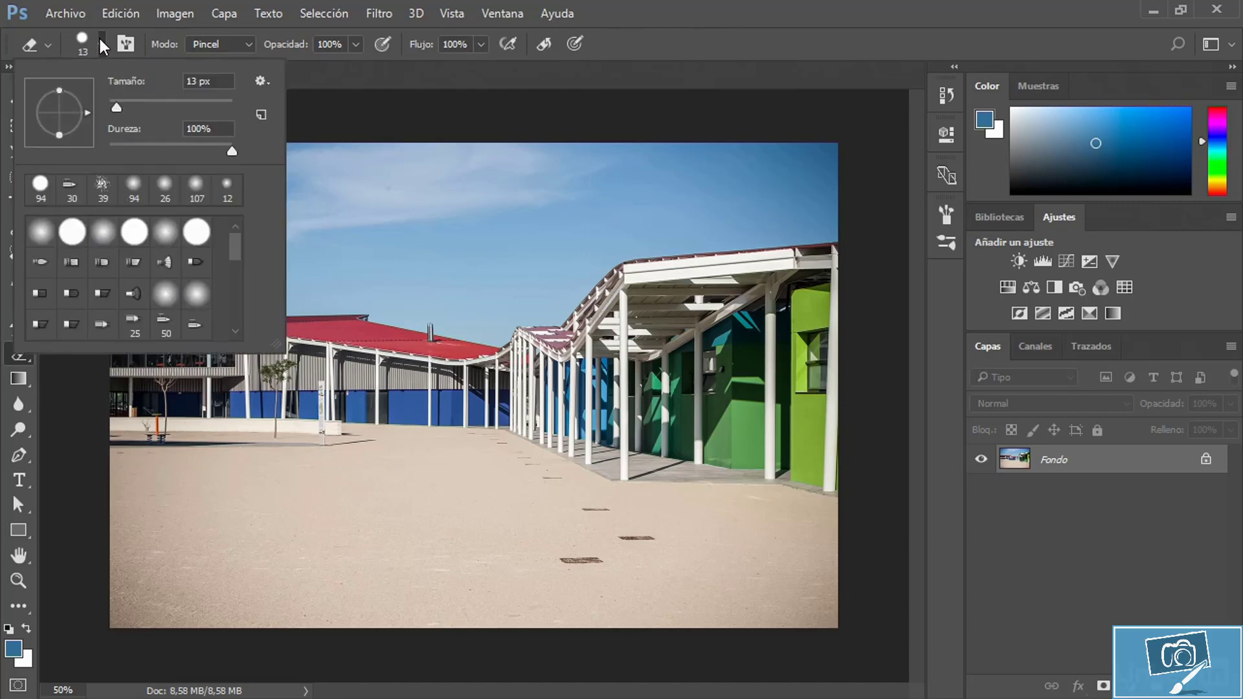
{"action": "left_click", "coordinate": [78, 40]}
{"action": "left_click", "coordinate": [77, 39]}
{"action": "left_click", "coordinate": [78, 40]}
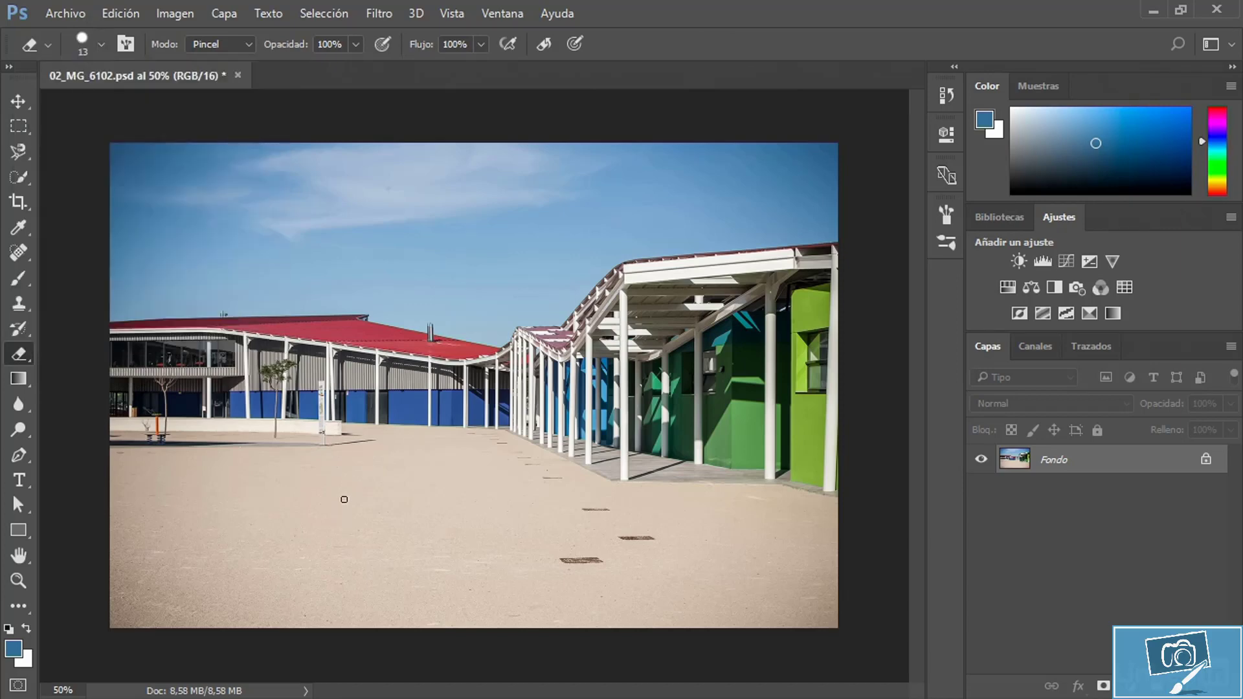